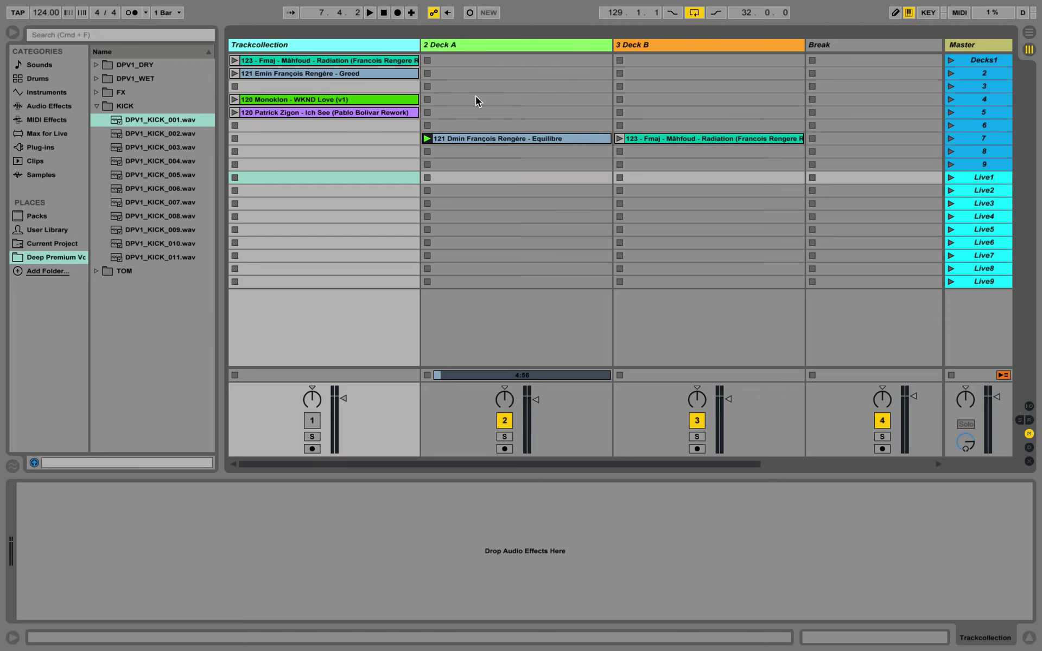
Examine the Equilibre clip's waveform, sample settings and available warp modes on Deck A.
left_click(473, 46)
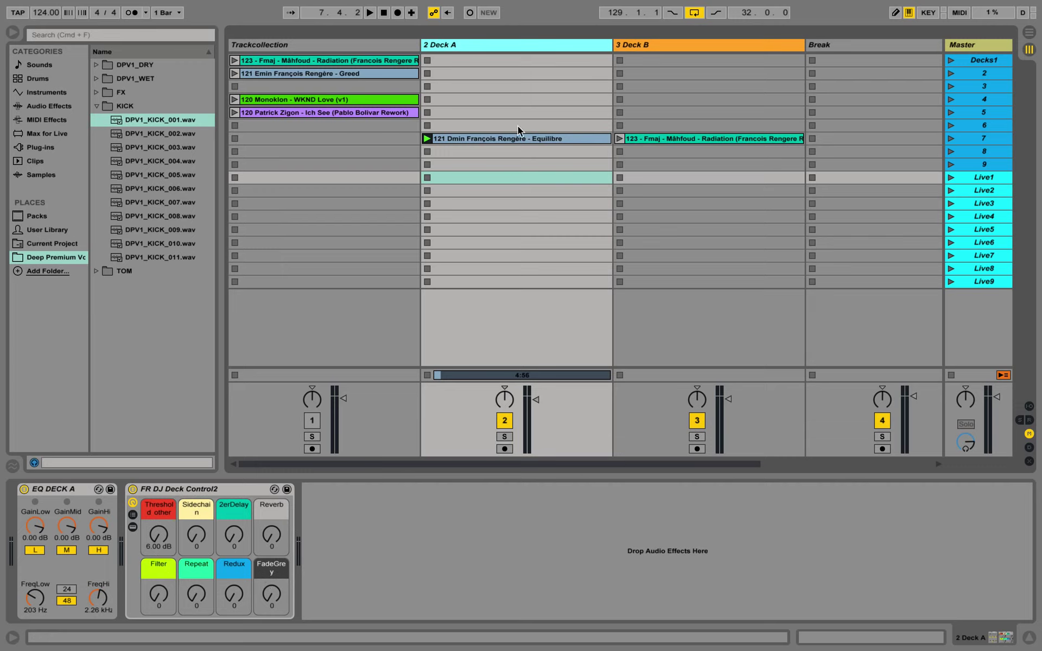
left_click(479, 139)
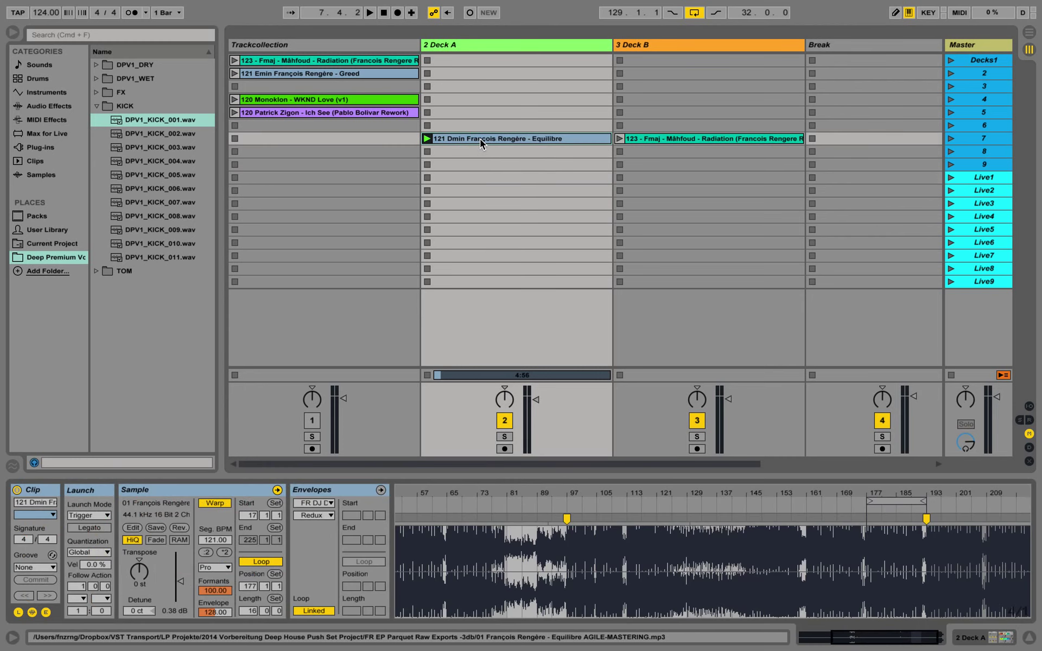
left_click_drag(563, 494, 660, 492)
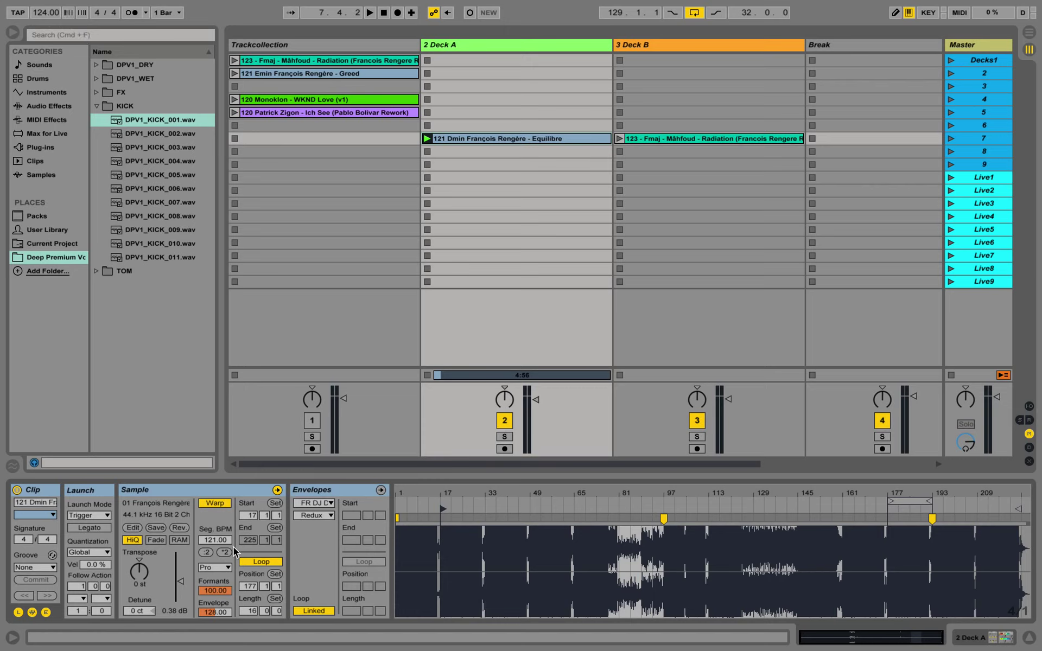
left_click(228, 567)
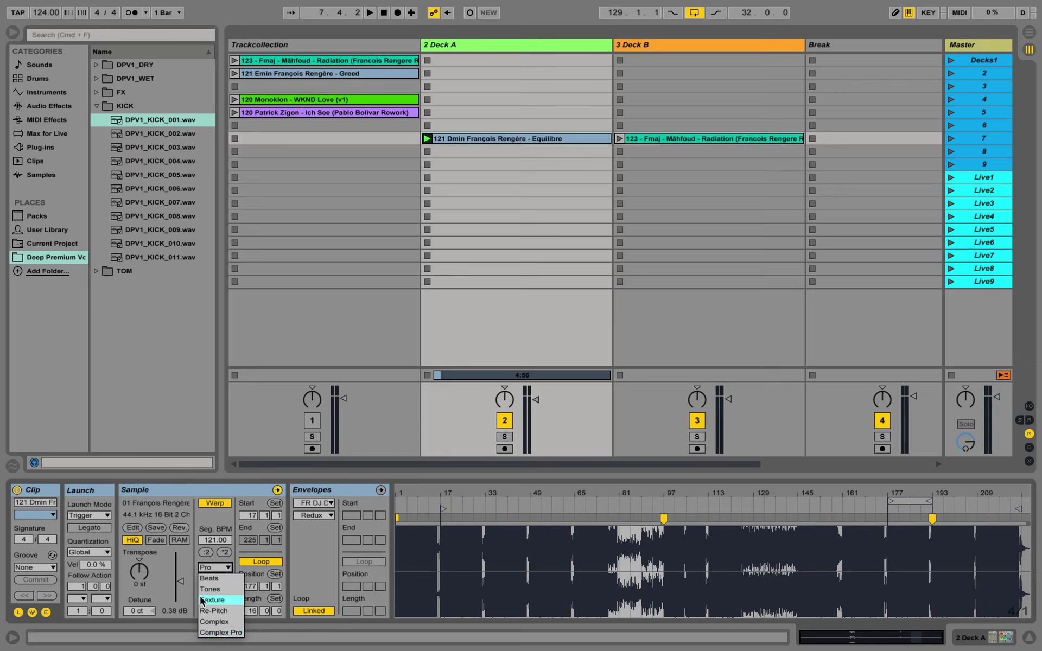
left_click(212, 516)
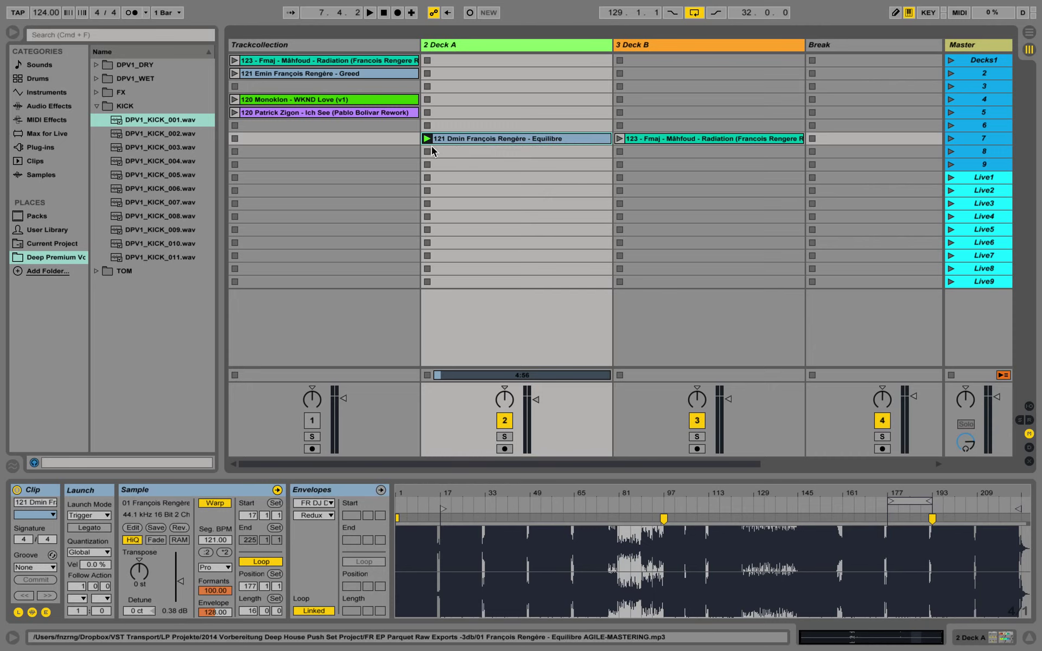
Play the Equilibre clip on Deck A and bring up the track's EQ and effect rack.
left_click(527, 43)
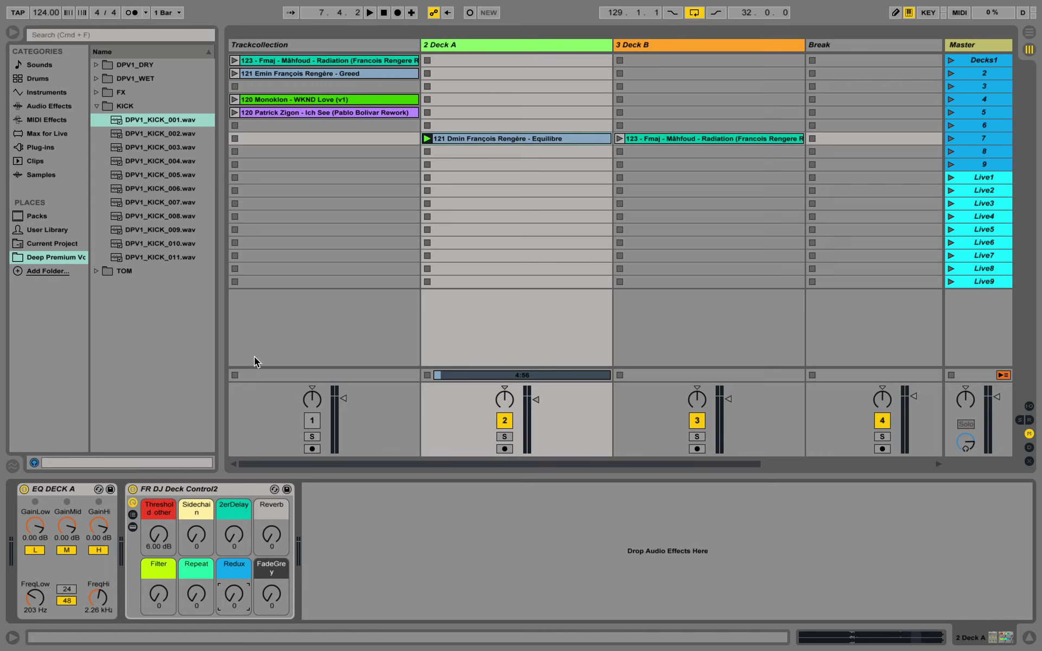
left_click(427, 139)
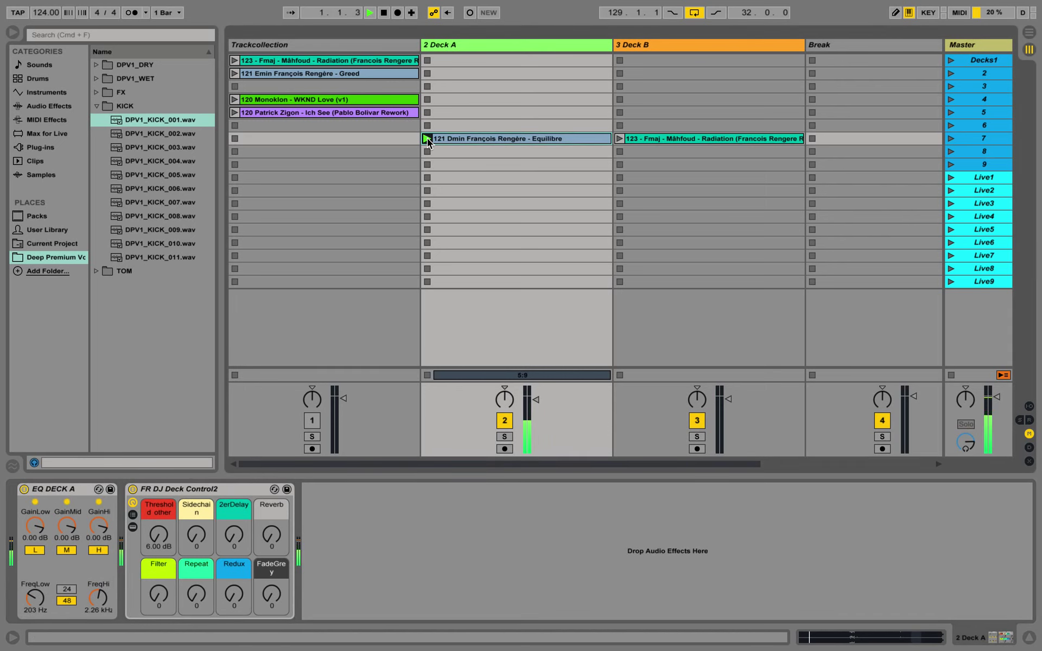
left_click(515, 138)
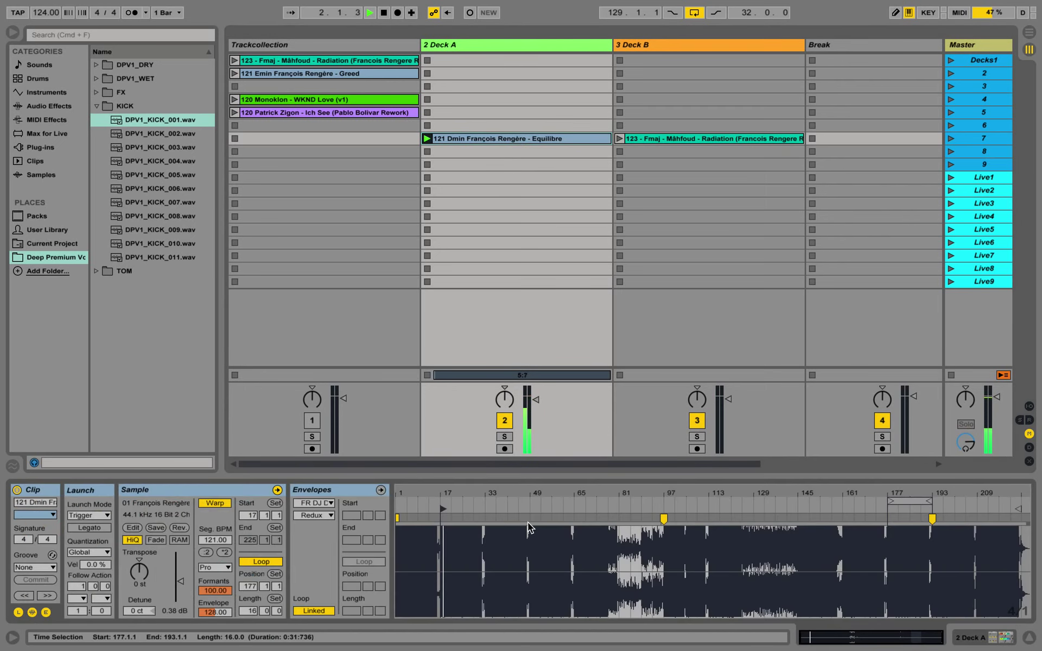
left_click(499, 43)
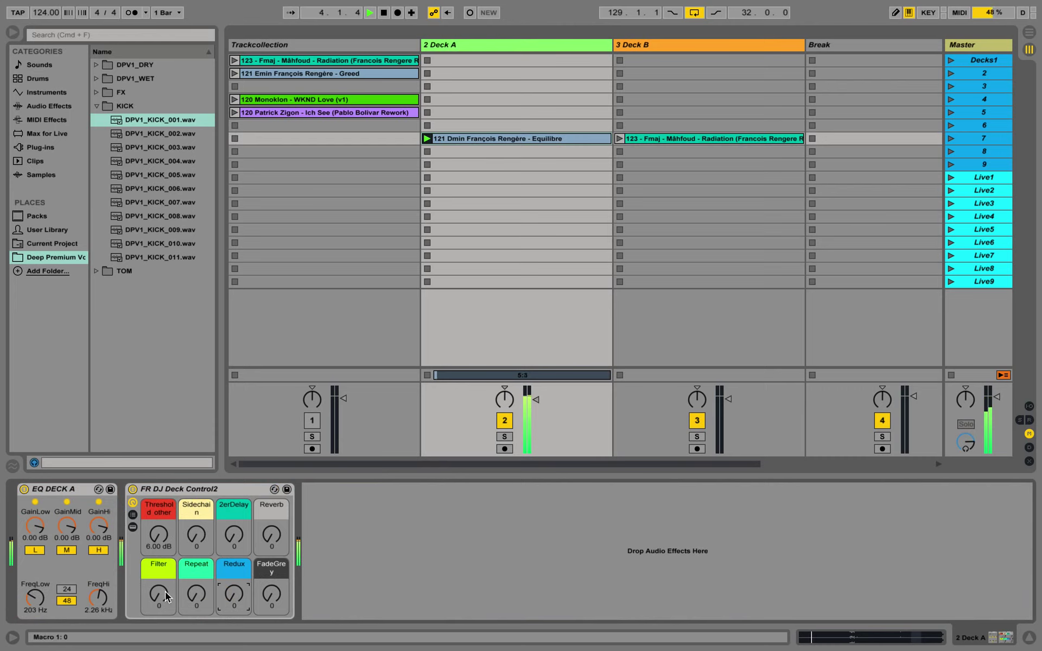
Try Deck A's effect macros during playback, sweeping Sidechain to 124 and back to 0, and stop playback.
mouse_move(159, 594)
left_mouse_down()
mouse_move(159, 554)
mouse_move(158, 596)
left_mouse_up()
mouse_move(234, 595)
left_mouse_down()
mouse_move(234, 570)
mouse_move(234, 596)
left_mouse_up()
left_click_drag(234, 535, 277, 592)
left_click_drag(200, 537, 201, 503)
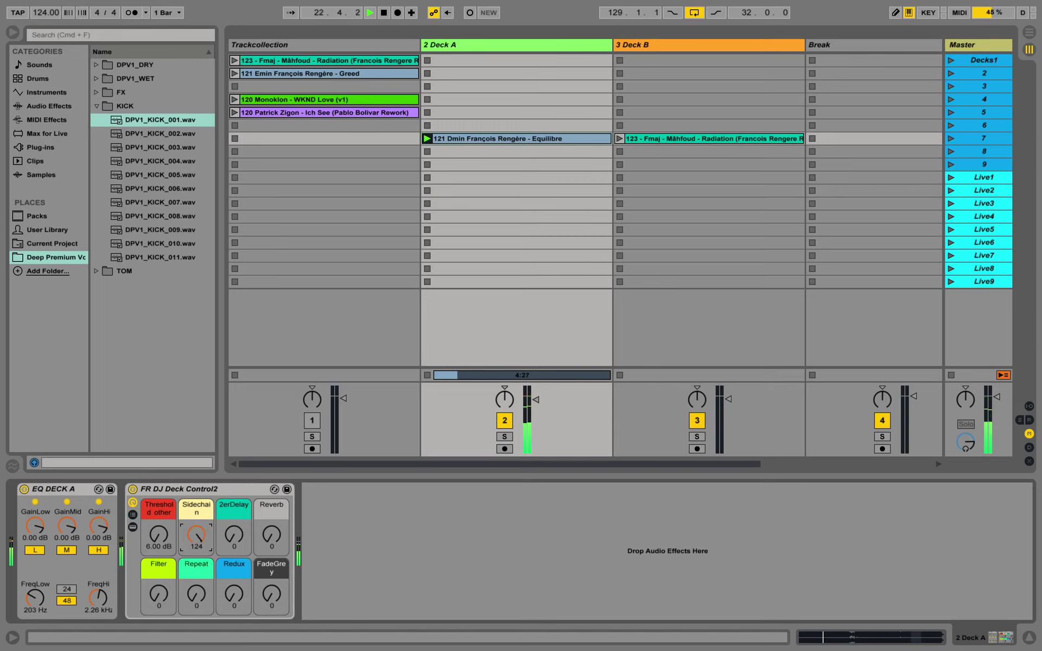
left_click_drag(197, 536, 196, 564)
key("space")
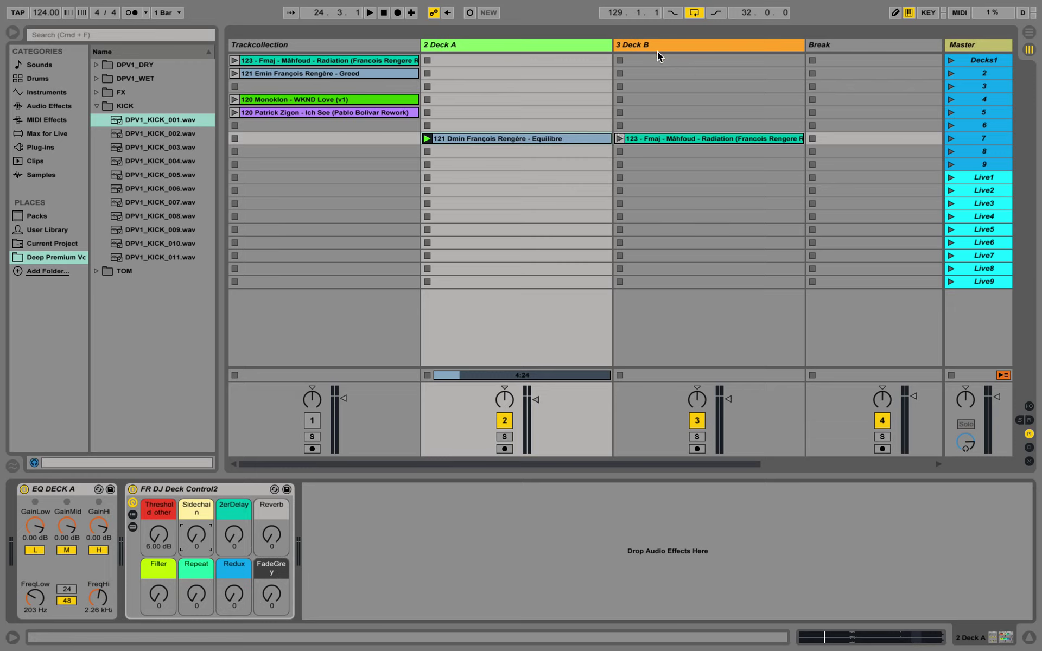
Set Deck A's EQ GainLow to 0.92 dB and GainMid to -0.35 dB.
left_click(162, 509)
left_click_drag(158, 535, 159, 423)
left_click_drag(34, 526, 66, 531)
left_click(49, 493)
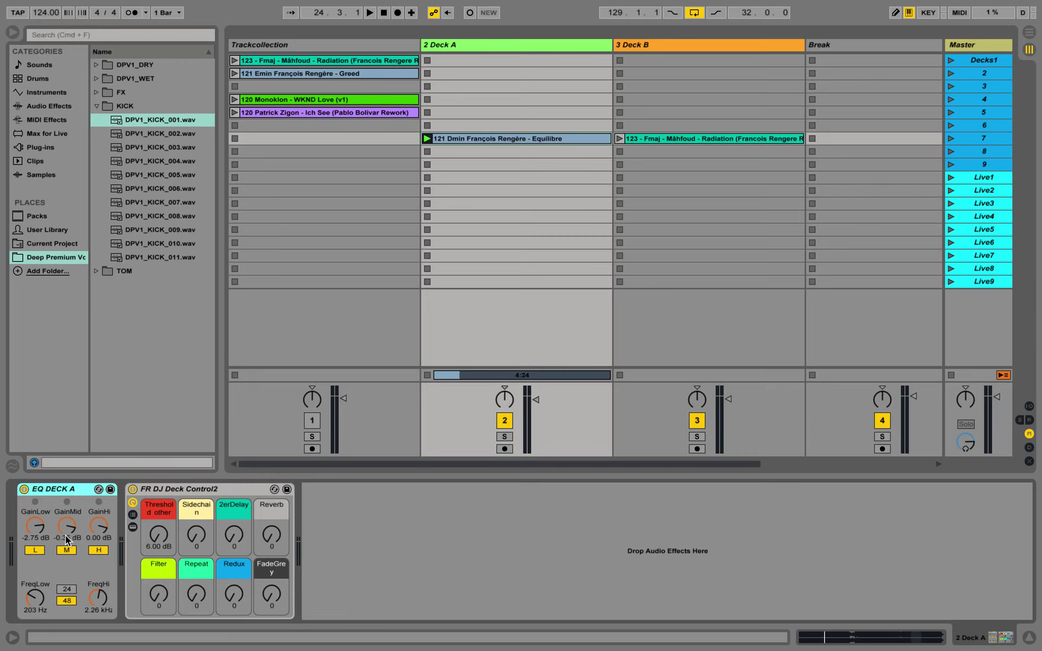
left_click_drag(36, 532, 36, 539)
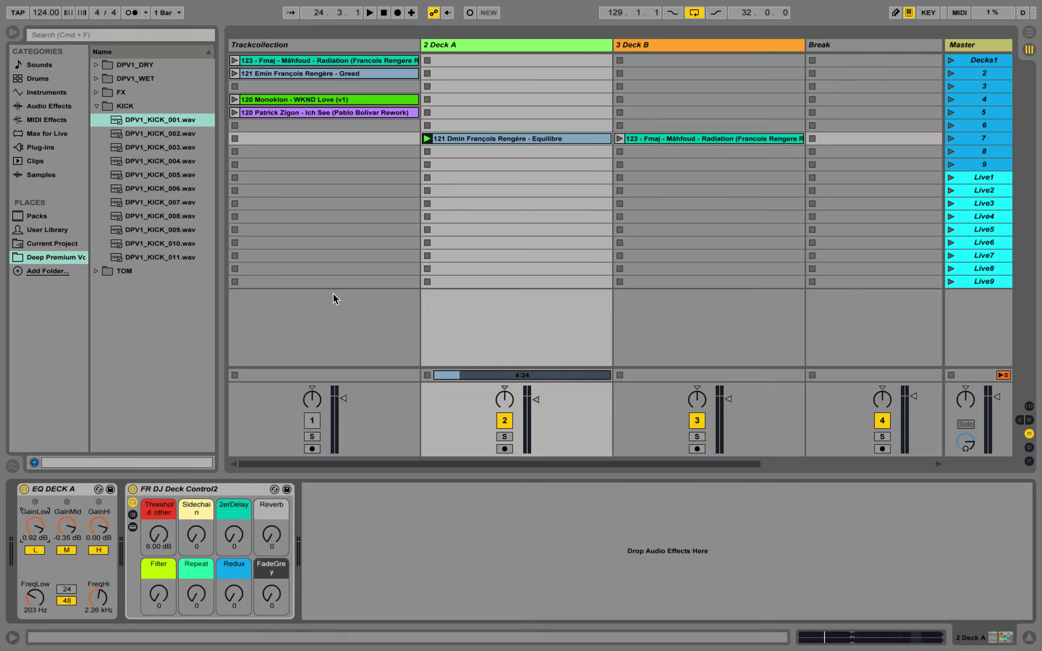
Launch the Equilibre clip on Deck A and raise its Repeat macro to 55.
left_click(426, 139)
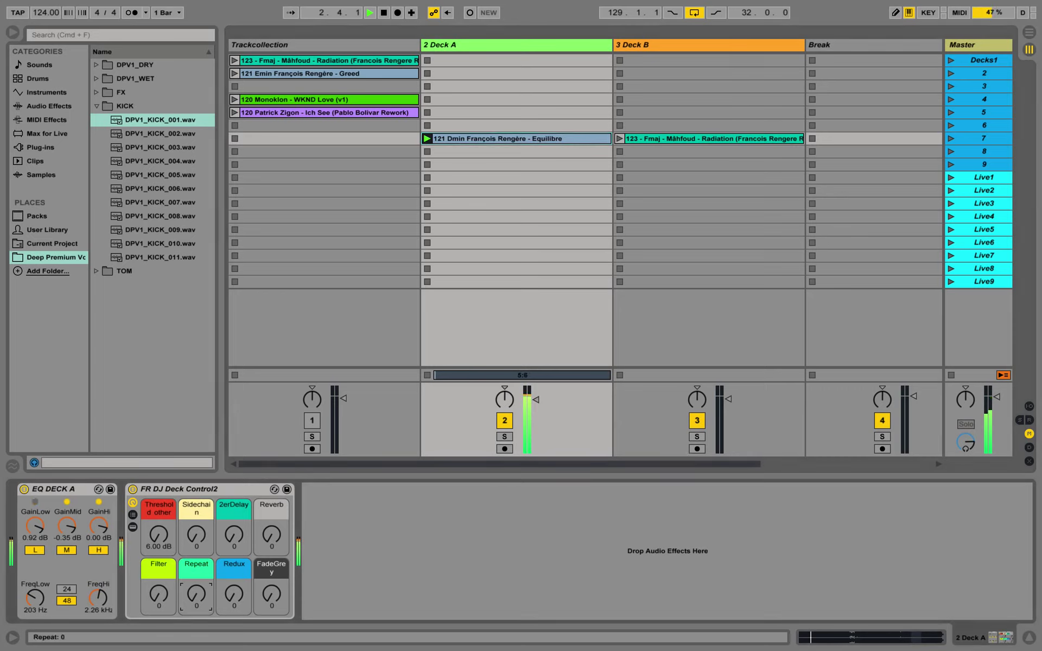
left_click_drag(195, 594, 196, 565)
Launch the Radiation clip on Deck B and lower that track's volume well below Deck A's.
left_click(622, 137)
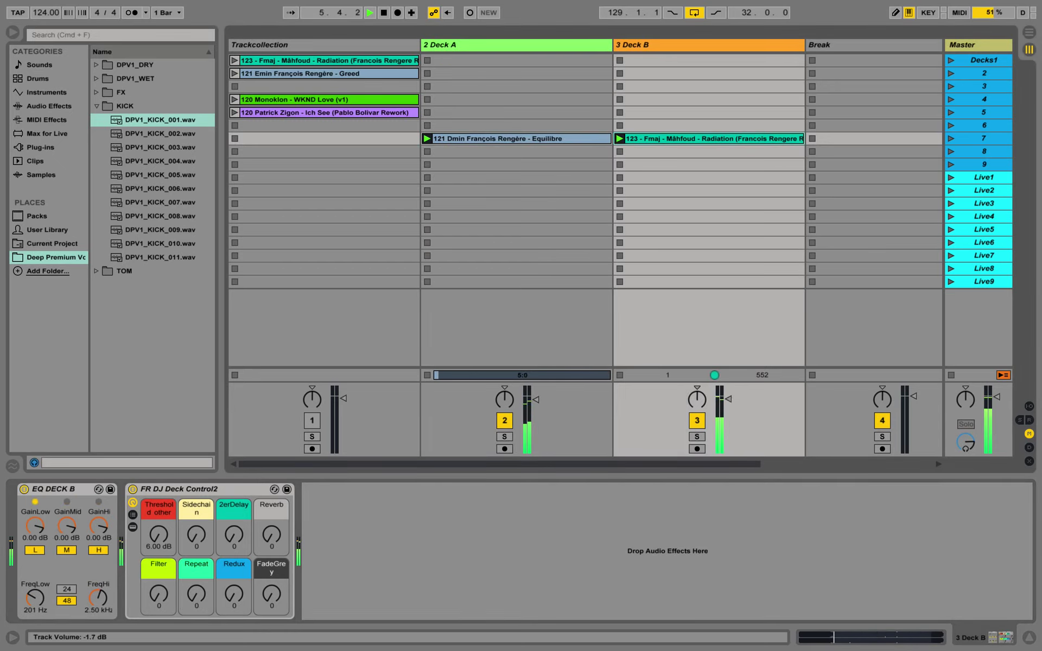
left_click_drag(728, 399, 729, 413)
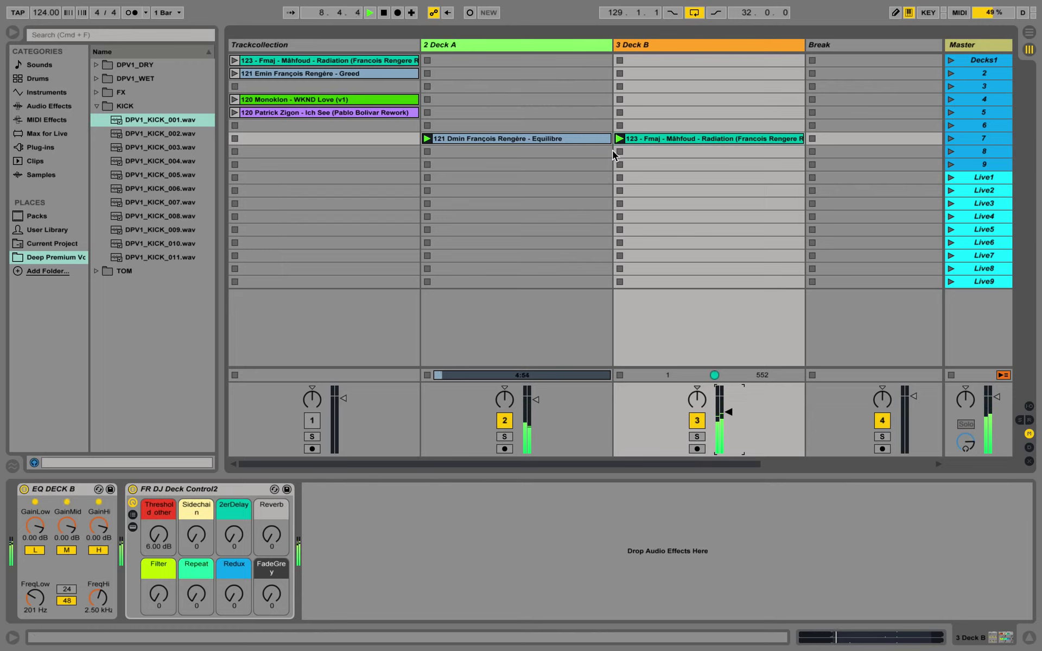
left_click_drag(728, 412, 734, 421)
Reset Deck A's Repeat macro to 0 and raise its Reverb to 39 and 2erDelay to 93.
left_click(524, 46)
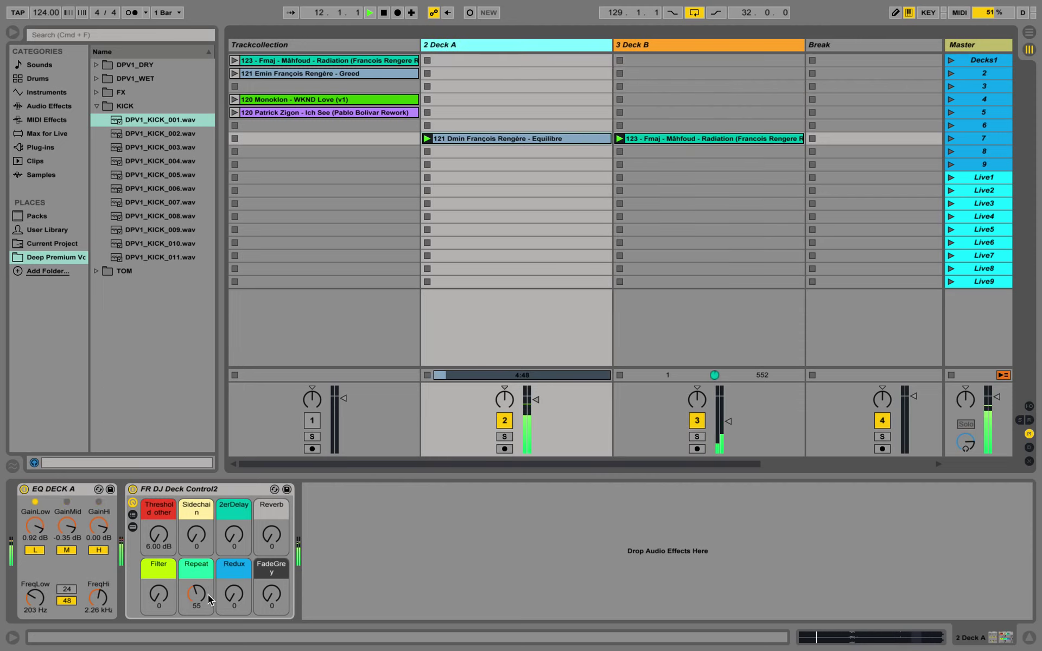
left_click_drag(199, 595, 196, 608)
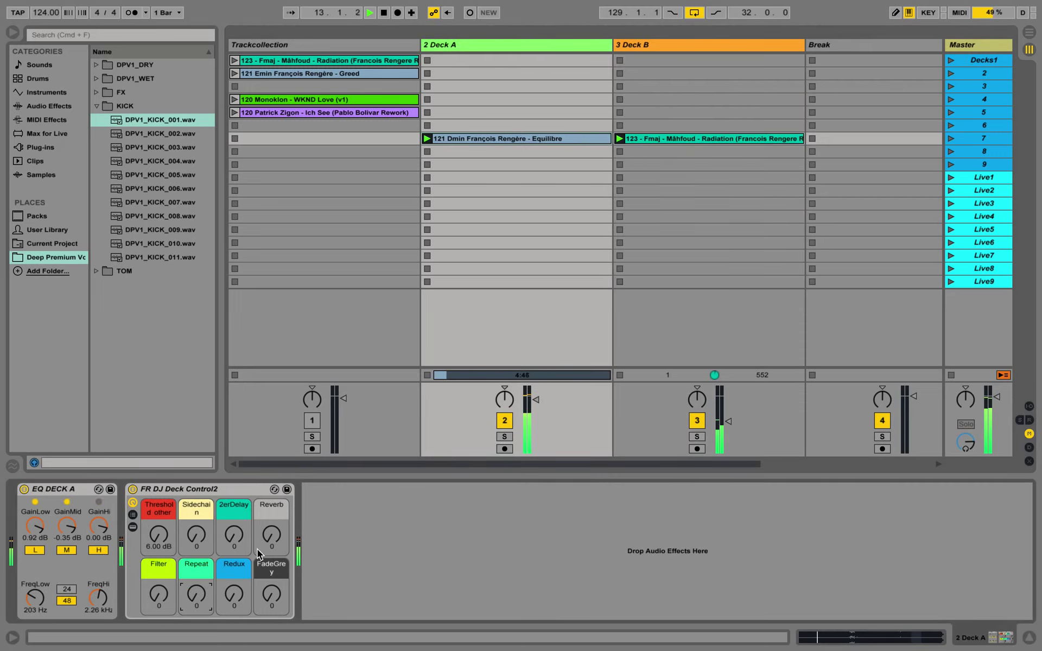
left_click_drag(271, 534, 233, 486)
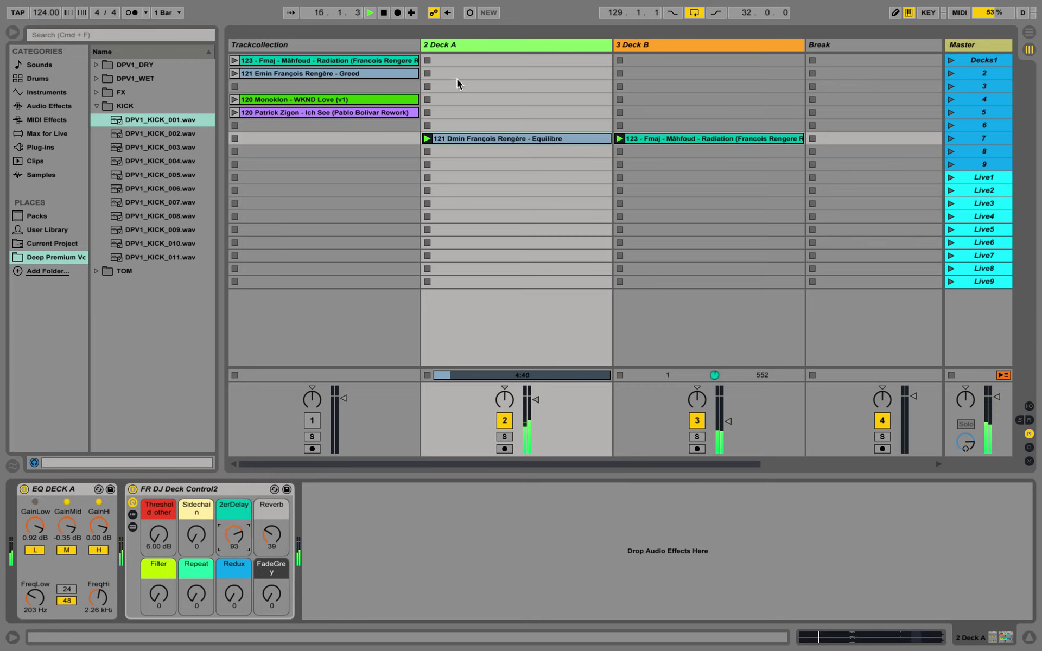
Crossfade to Deck B by raising its volume and pulling Deck A's volume all the way down.
left_click_drag(728, 421, 728, 400)
left_click_drag(539, 403, 539, 408)
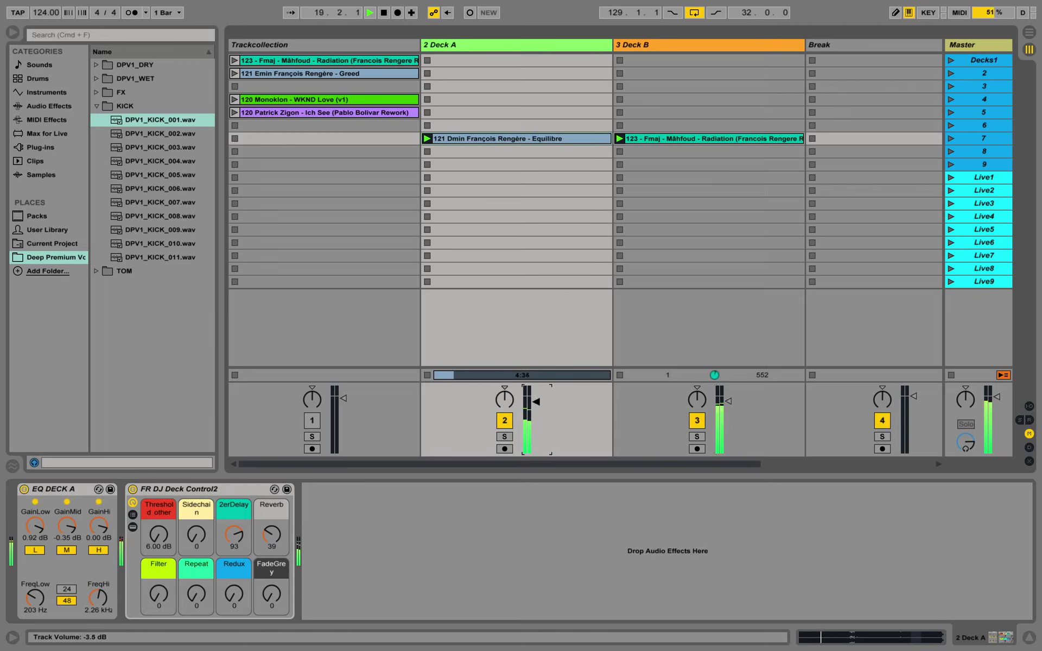
left_click_drag(727, 403, 727, 400)
left_click_drag(534, 407, 534, 451)
Reset Deck A's 2erDelay and Reverb macros to 0 and cut its EQ GainLow to -14.6 dB.
left_click_drag(239, 536, 239, 589)
left_click_drag(271, 535, 274, 559)
left_click_drag(33, 525, 34, 551)
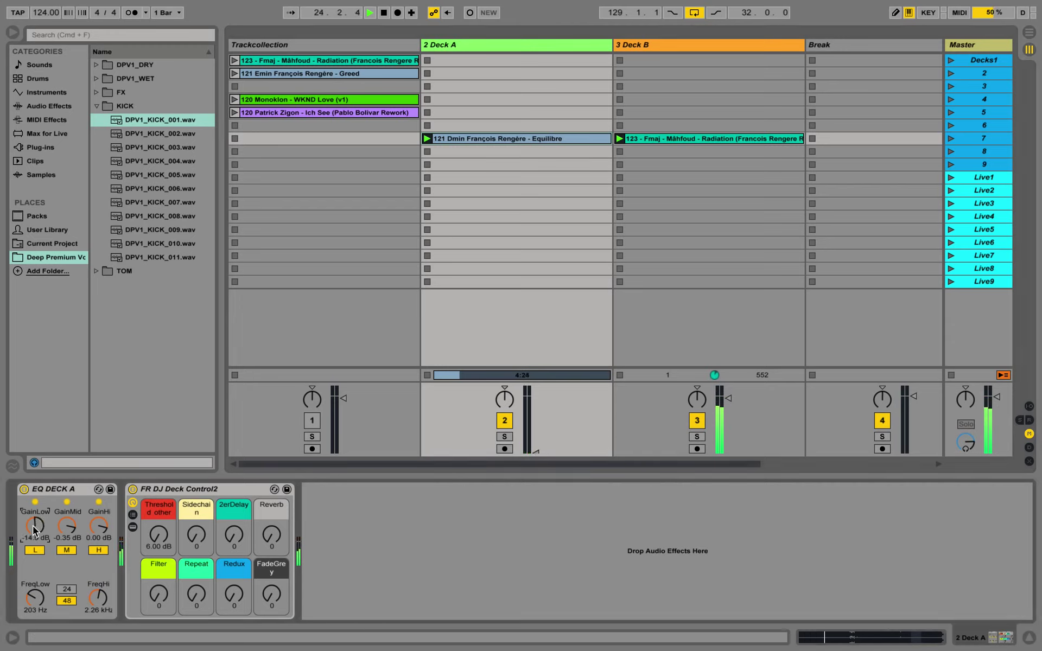
Check the Radiation clip on Deck B and set that track's Redux macro to 57.
left_click(702, 143)
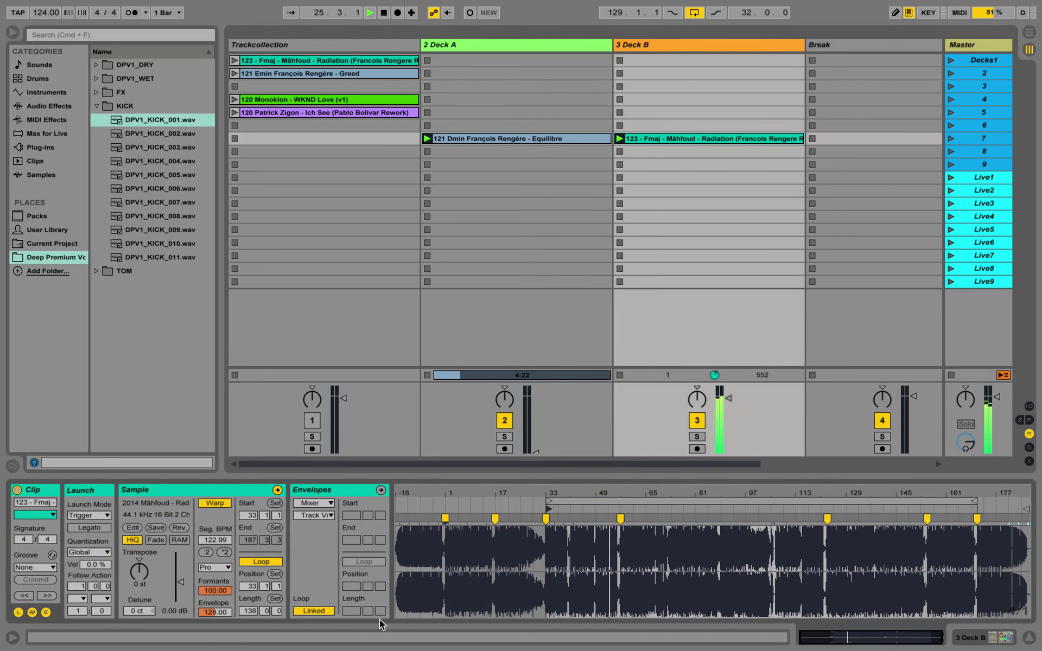
left_click(672, 46)
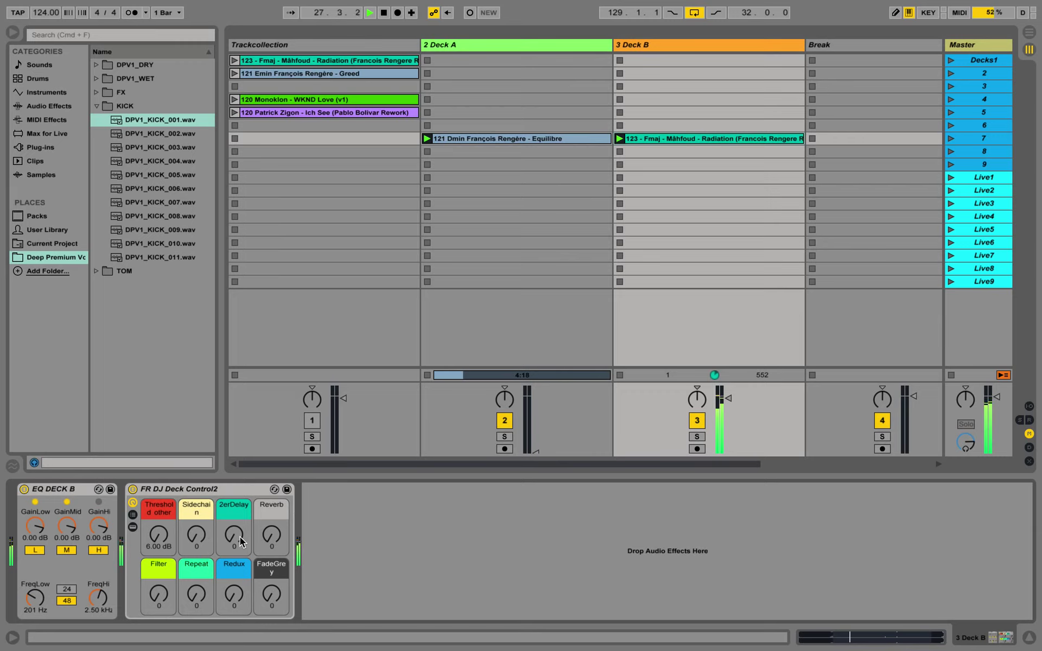
mouse_move(271, 595)
left_mouse_down()
mouse_move(271, 581)
mouse_move(271, 594)
left_mouse_up()
mouse_move(243, 541)
left_mouse_down()
mouse_move(242, 488)
mouse_move(242, 540)
left_mouse_up()
mouse_move(229, 605)
left_mouse_down()
mouse_move(229, 572)
mouse_move(229, 605)
left_mouse_up()
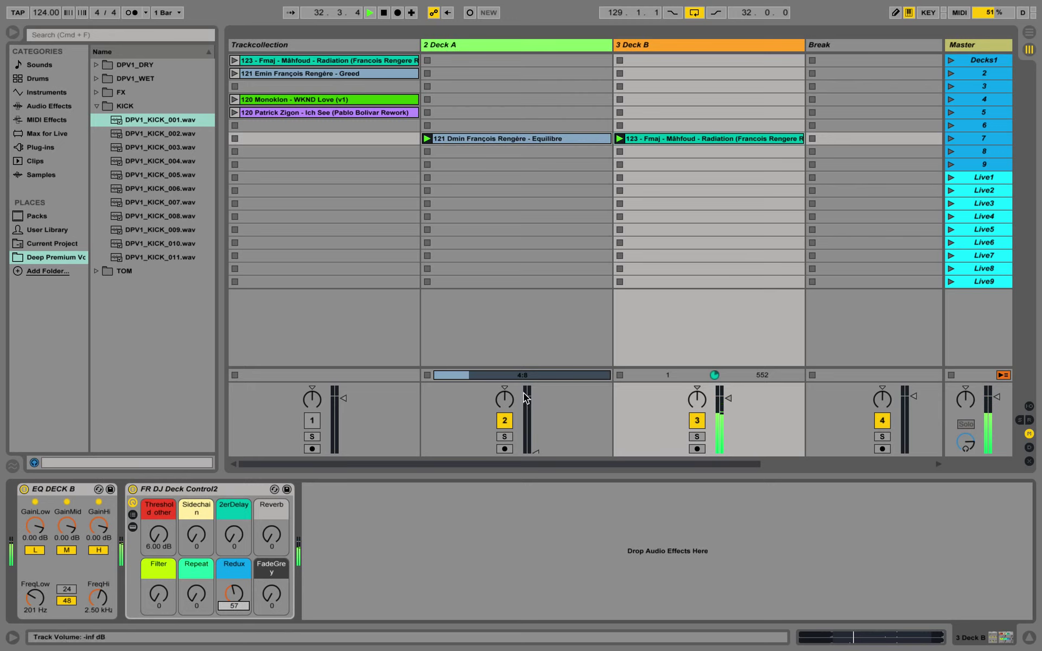
Stop and relaunch the Equilibre clip on Deck A with its volume partly raised and EQ GainLow at -1.62 dB.
left_click(497, 47)
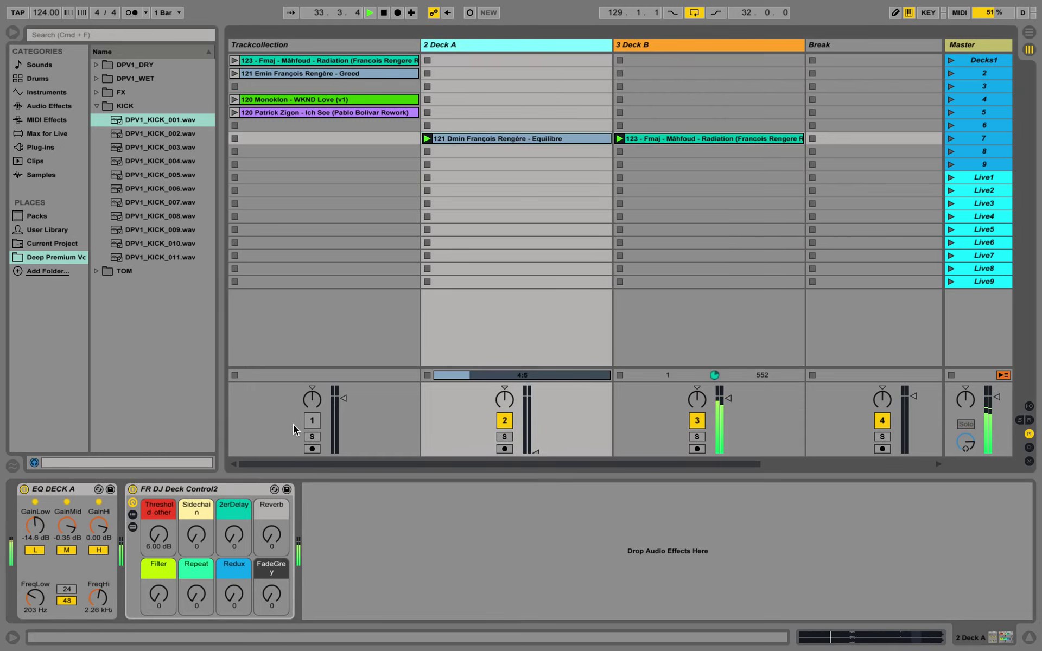
left_click(428, 152)
left_click_drag(537, 450, 536, 410)
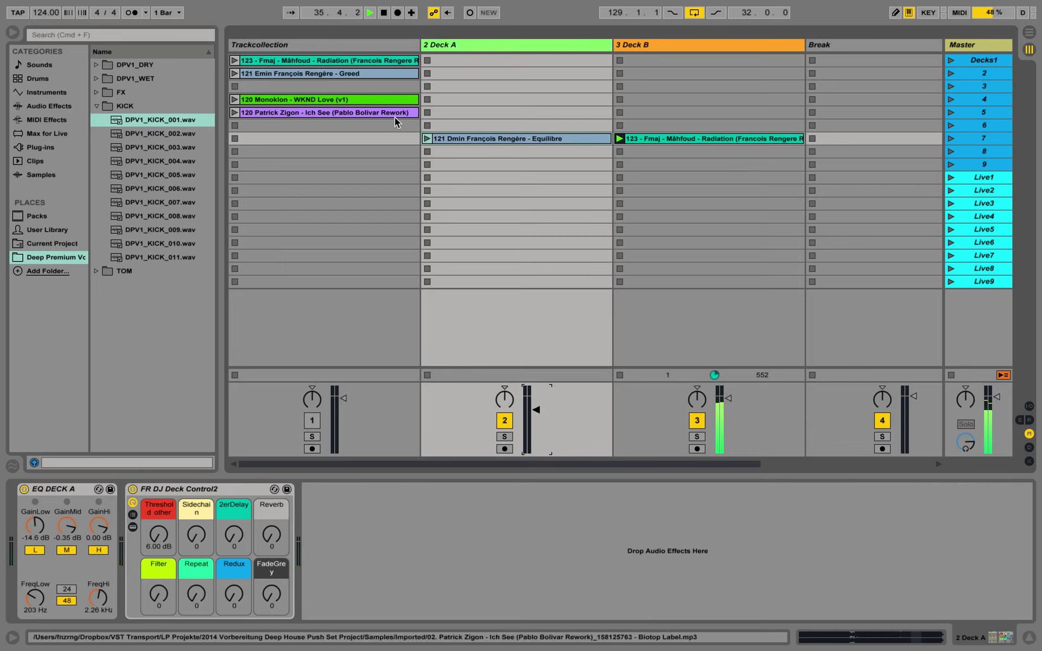
left_click(427, 139)
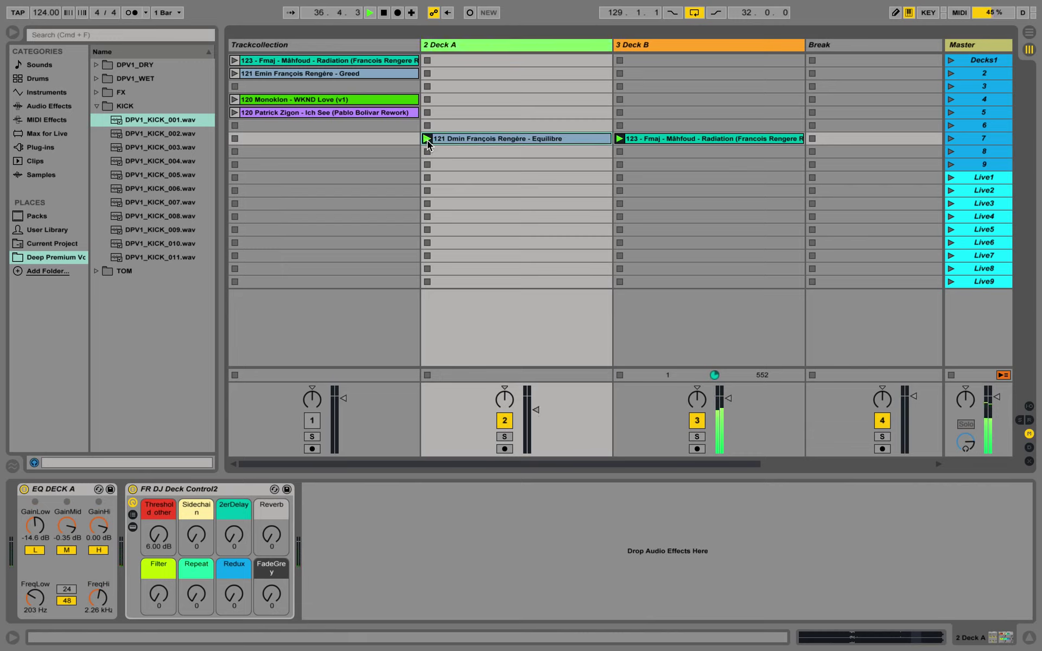
left_click_drag(537, 410, 537, 404)
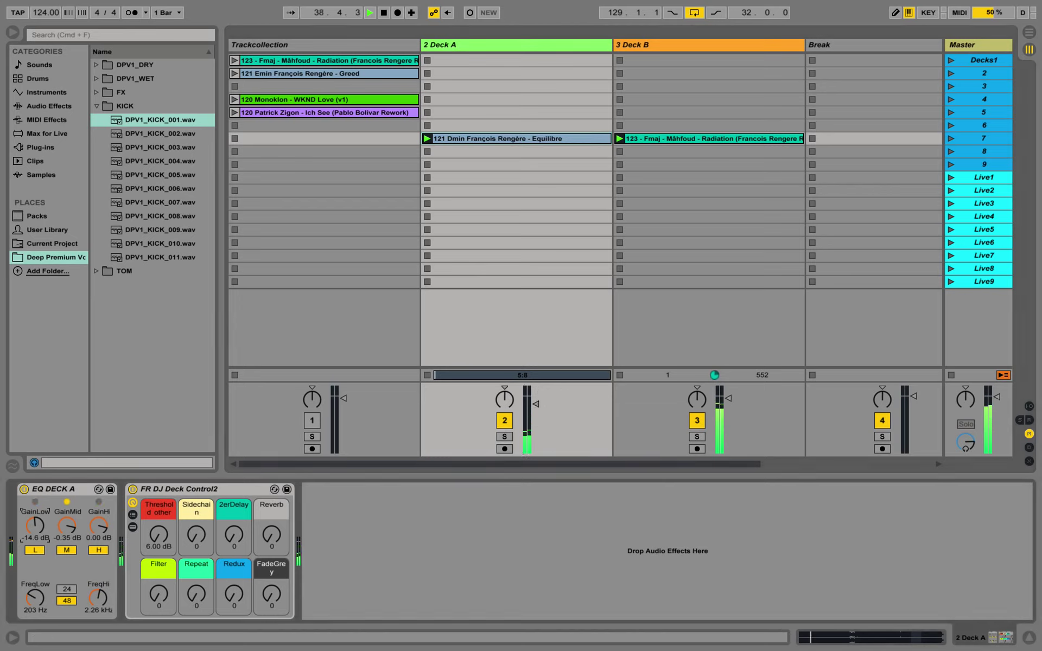
left_click_drag(35, 525, 35, 500)
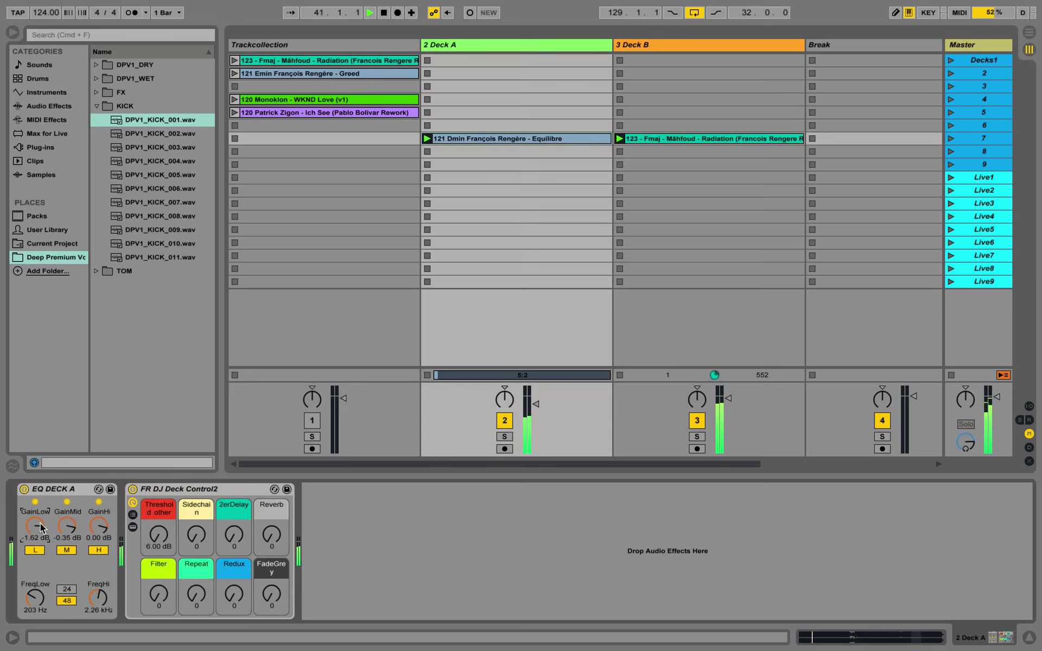
Set Deck B's 2erDelay macro to 118 and shift the volume balance slightly from Deck B to Deck A.
left_click(754, 45)
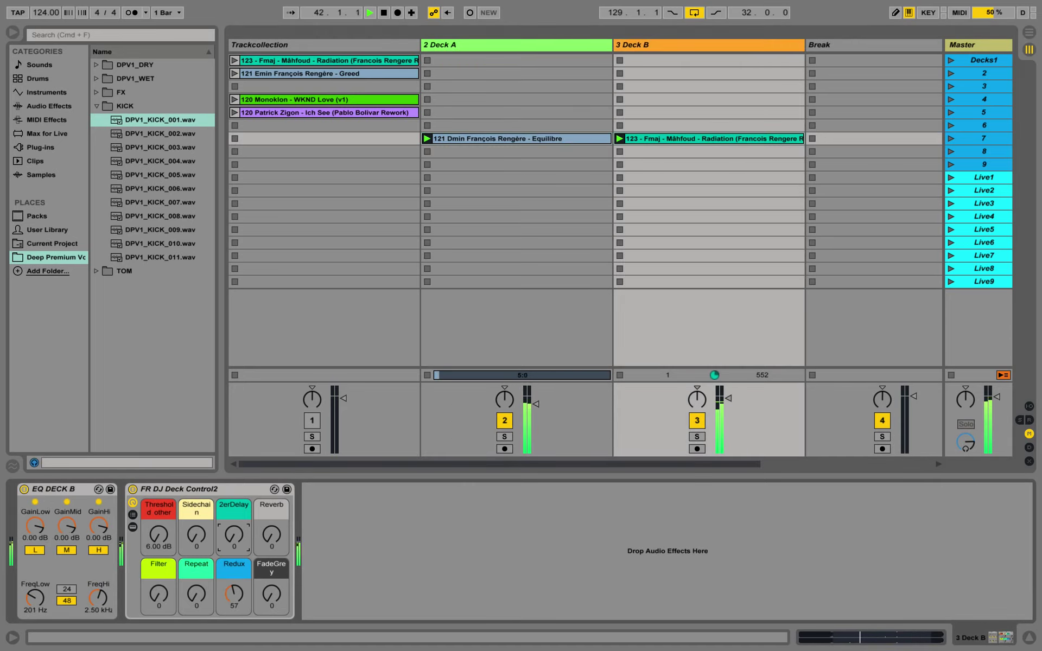
left_click_drag(234, 536, 234, 491)
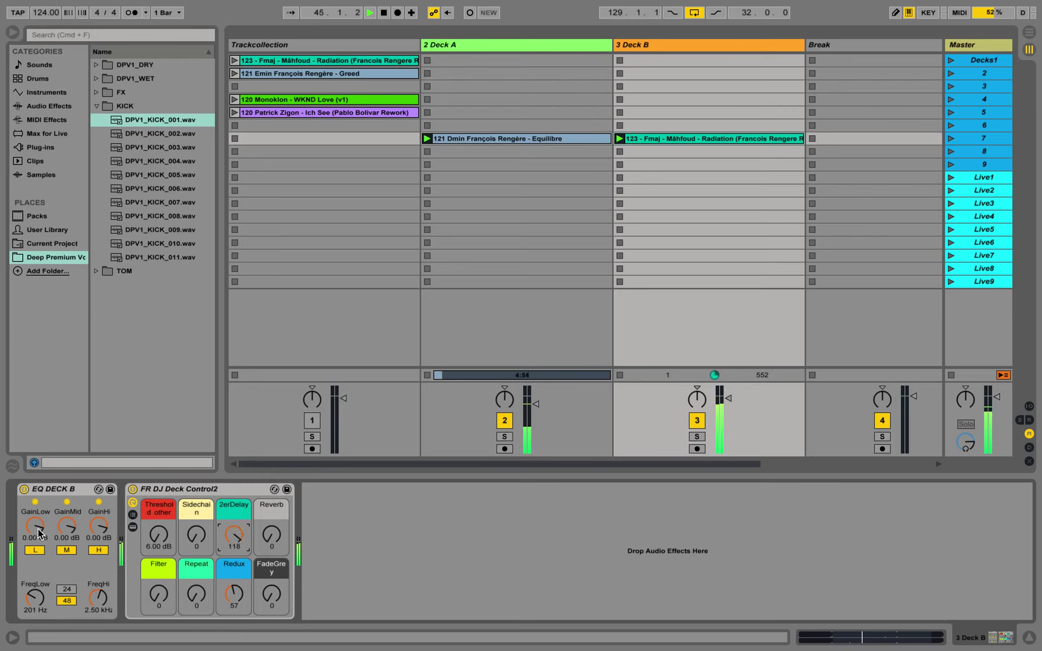
left_click_drag(729, 399, 728, 402)
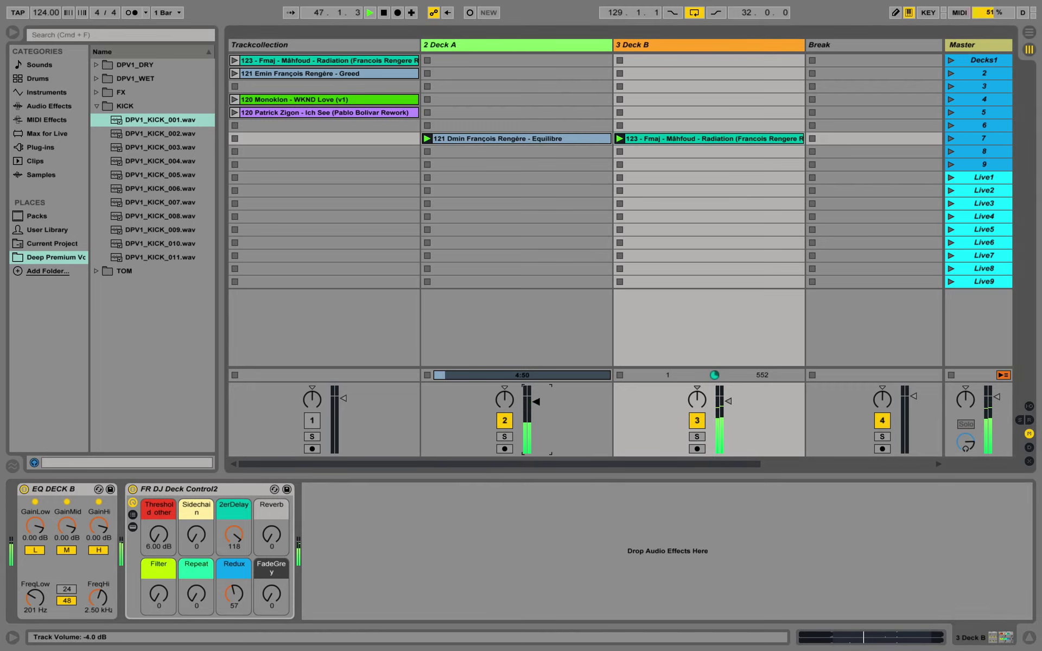
left_click_drag(537, 400, 536, 397)
left_click_drag(730, 401, 730, 404)
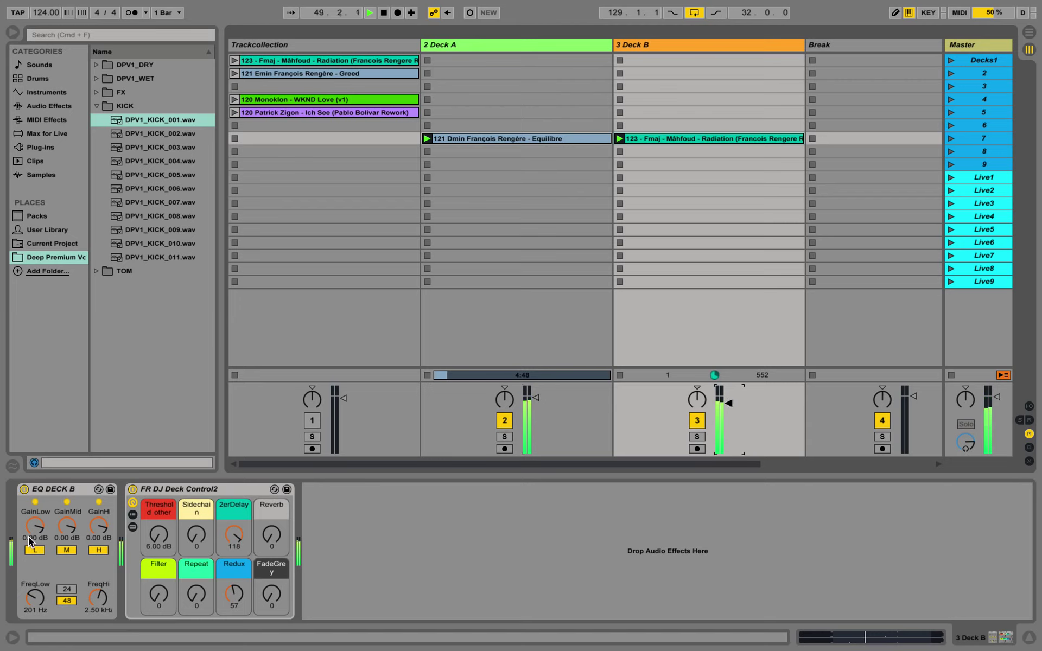
Set Deck B's EQ GainLow to -1.50 dB and Filter macro to 127 while fading its volume further down.
left_click_drag(35, 526, 35, 532)
left_click_drag(169, 589, 168, 553)
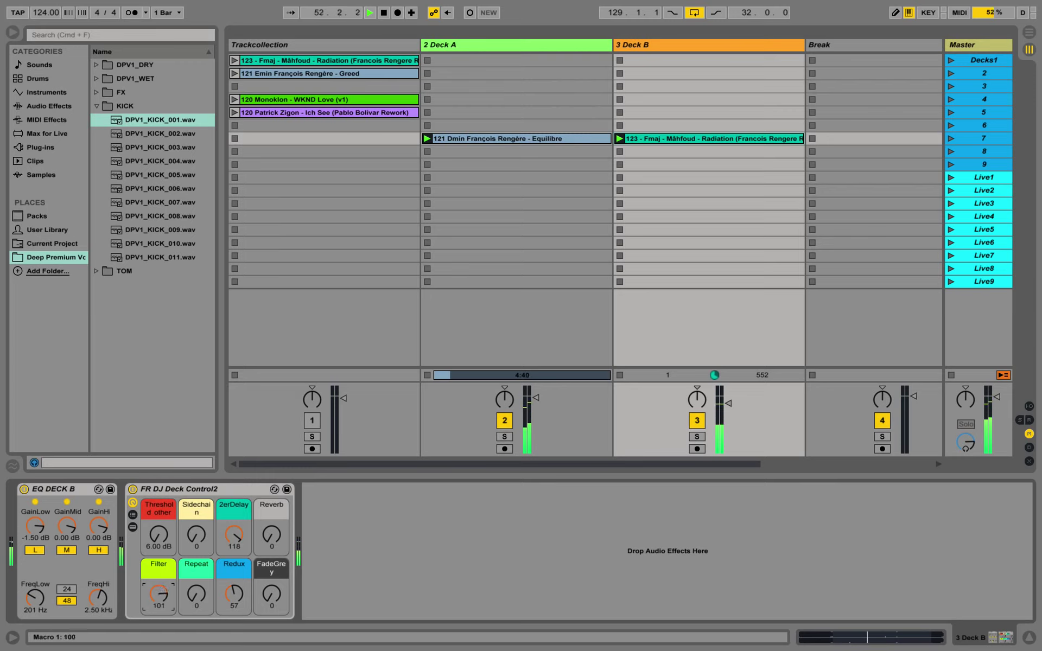
left_click(728, 404)
left_click_drag(729, 404, 728, 416)
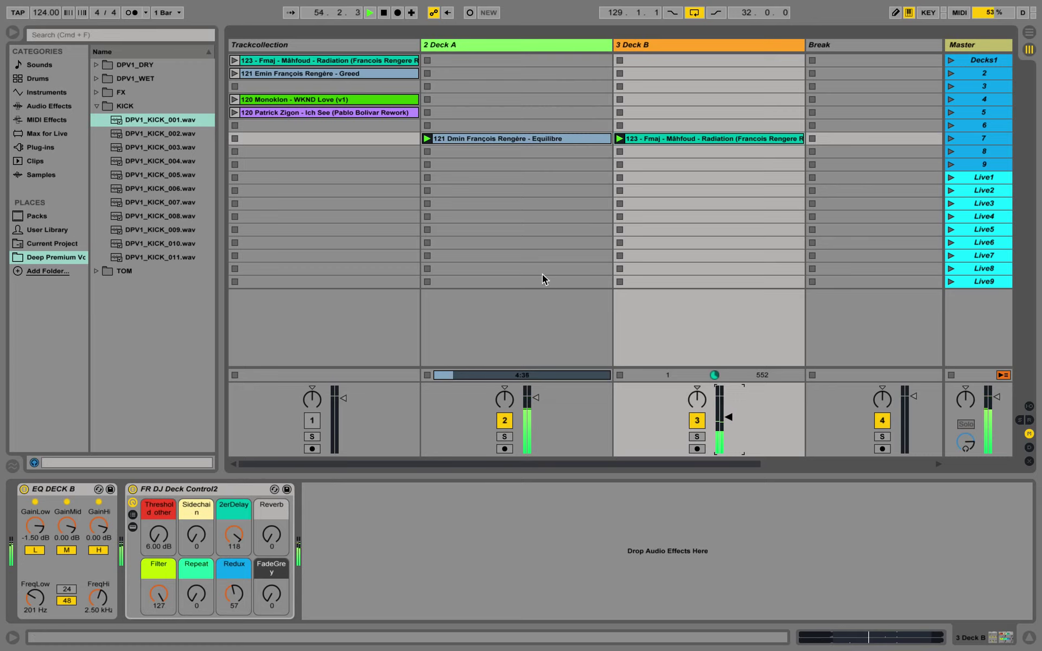
Stop the playing clips on Deck A and Deck B.
left_click(428, 282)
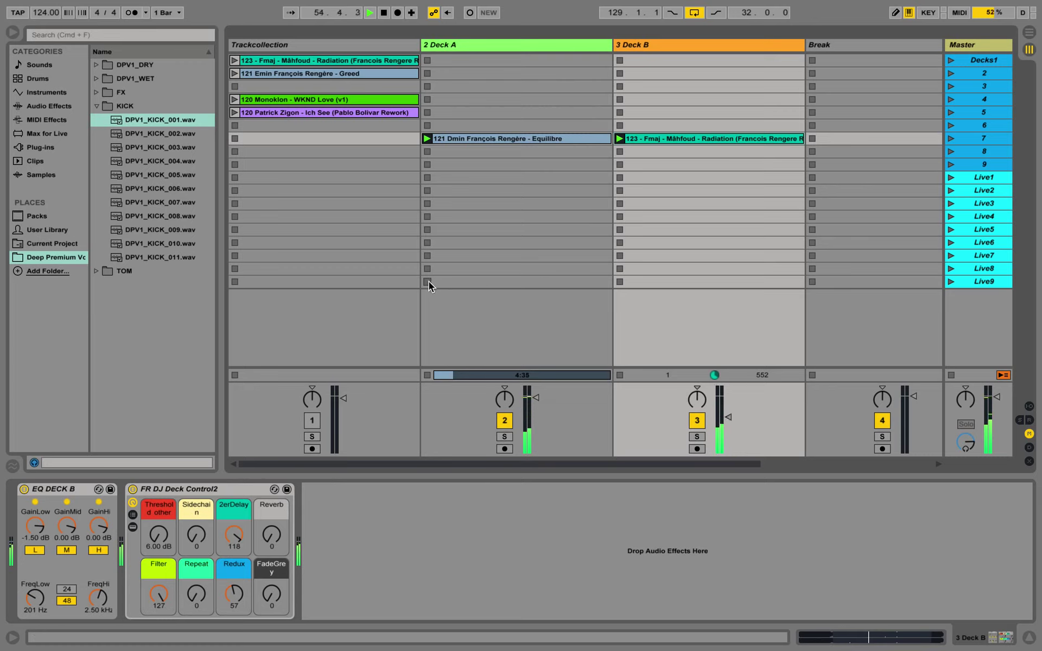
left_click(619, 282)
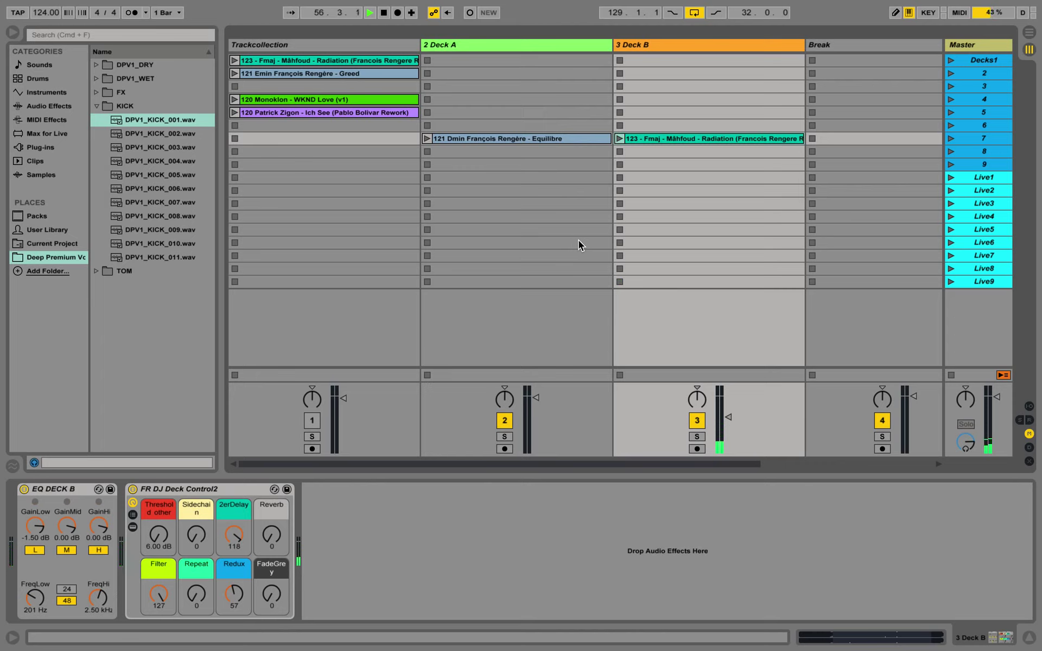
Show the devices inside Deck A's FR DJ Deck Control2 rack and unfold the nested 2erDelay rack to examine its effect chain.
left_click(559, 139)
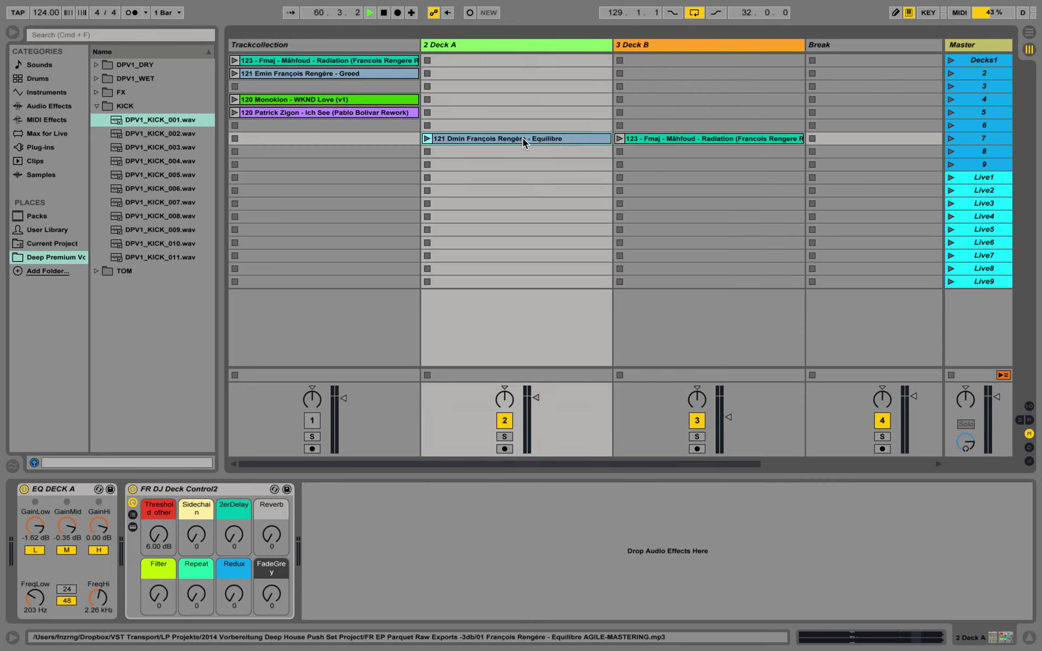
left_click(131, 528)
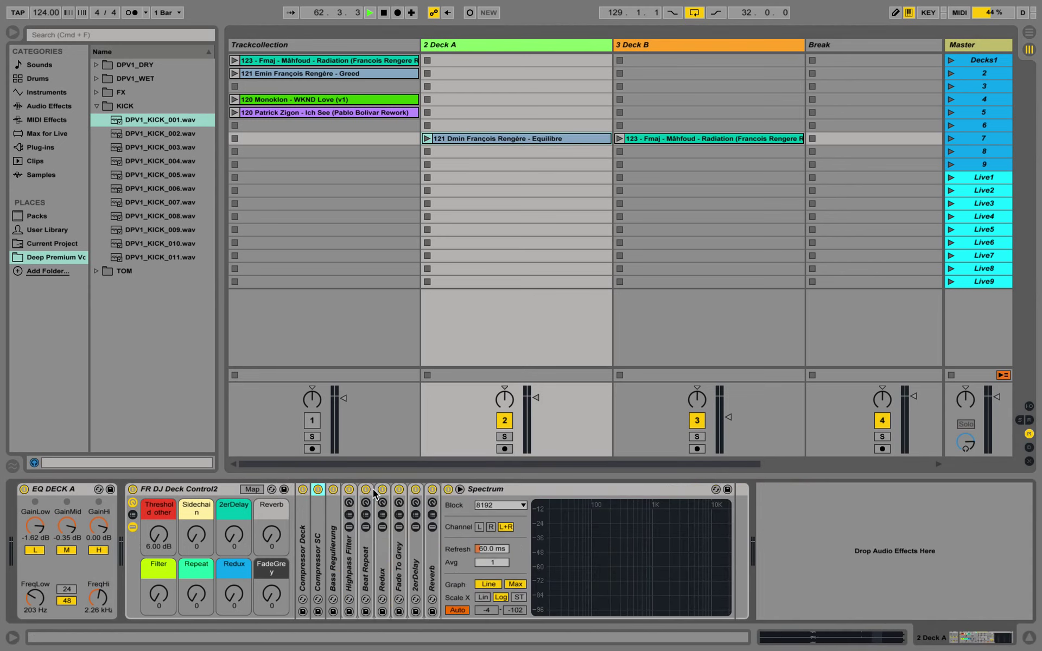
left_click(419, 570)
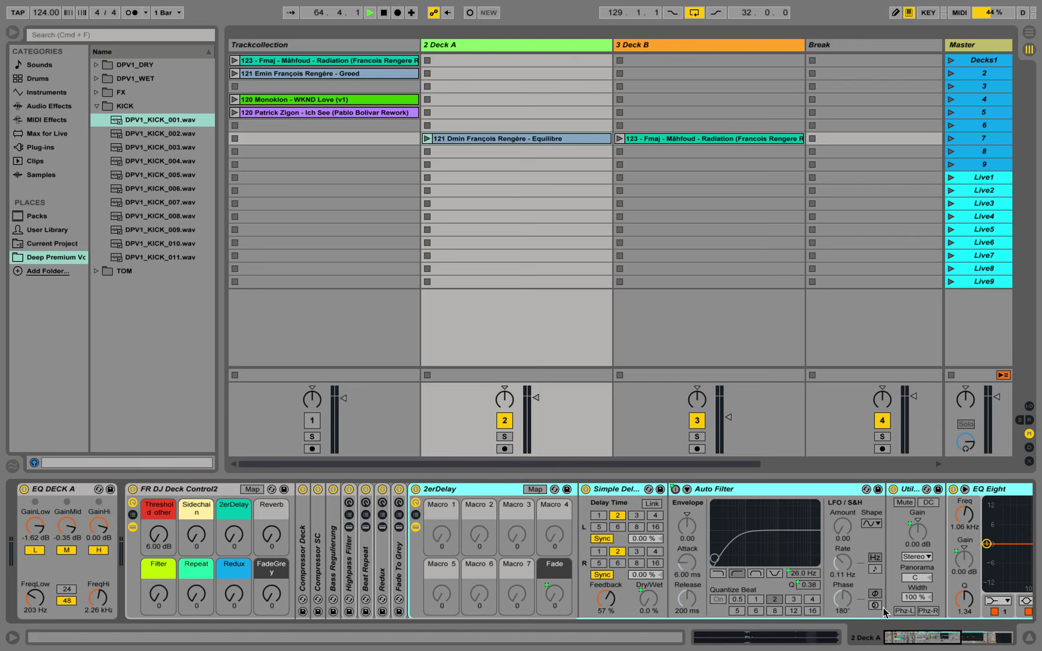
left_click_drag(908, 646, 922, 647)
Raise Deck A's 2erDelay macro to 106 to demonstrate the parameters it controls, and return it to 0.
mouse_move(36, 534)
left_mouse_down()
mouse_move(36, 501)
mouse_move(36, 535)
left_mouse_up()
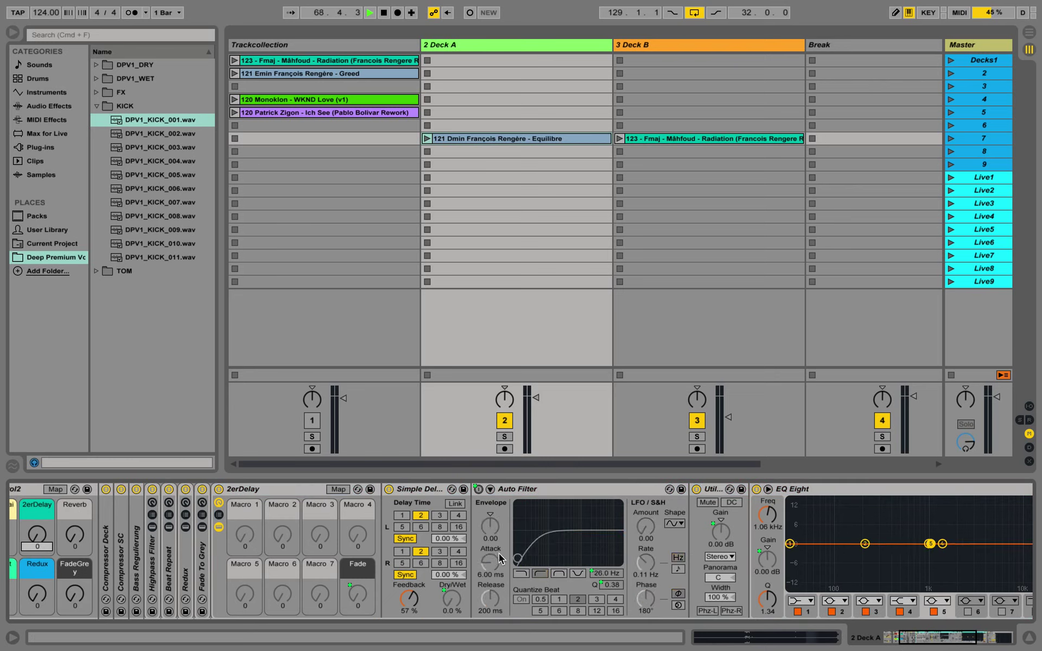
left_click(456, 604)
left_click(594, 578)
left_click_drag(37, 534, 36, 476)
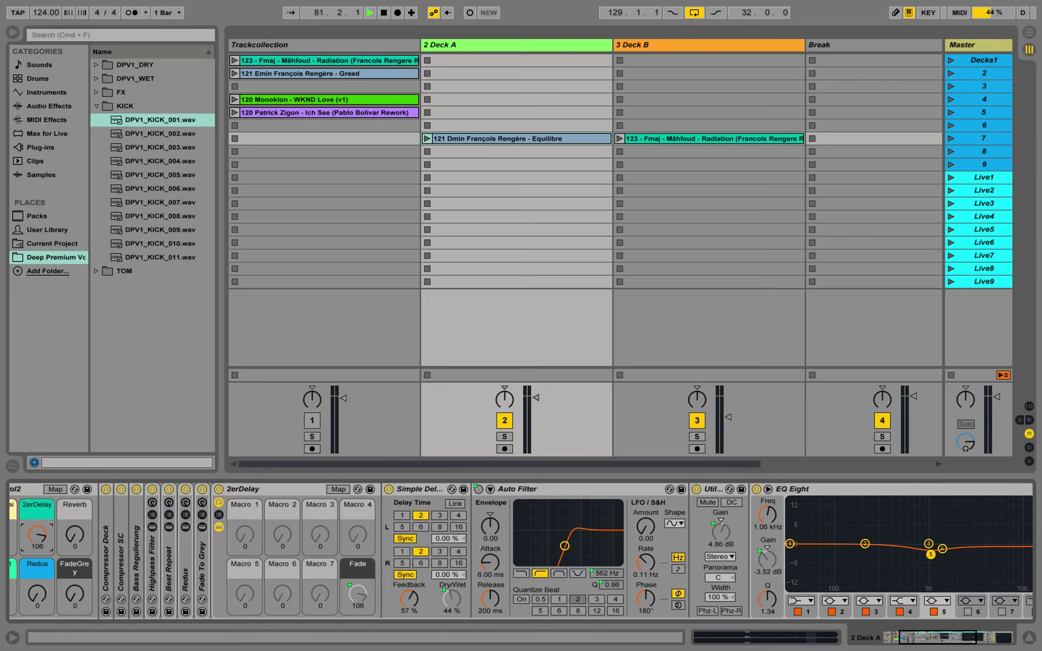
left_click_drag(960, 639, 960, 641)
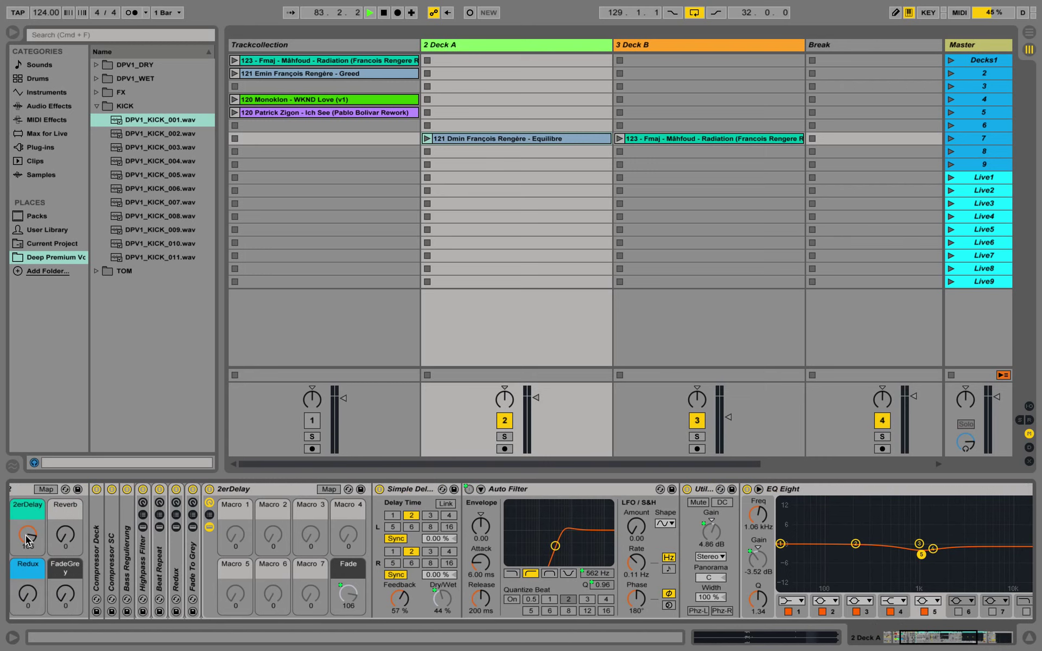
left_click_drag(27, 537, 27, 594)
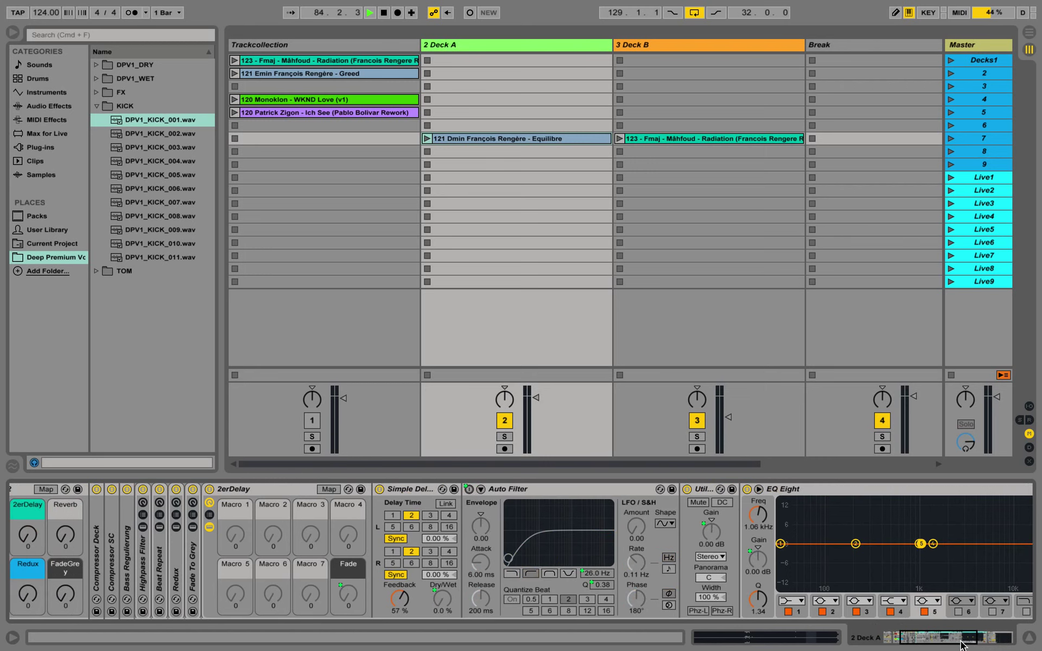
Hide the device chain of Deck A's FR DJ Deck Control2 rack, leaving its macros beside the full EQ DECK A rack.
left_click_drag(960, 643, 949, 643)
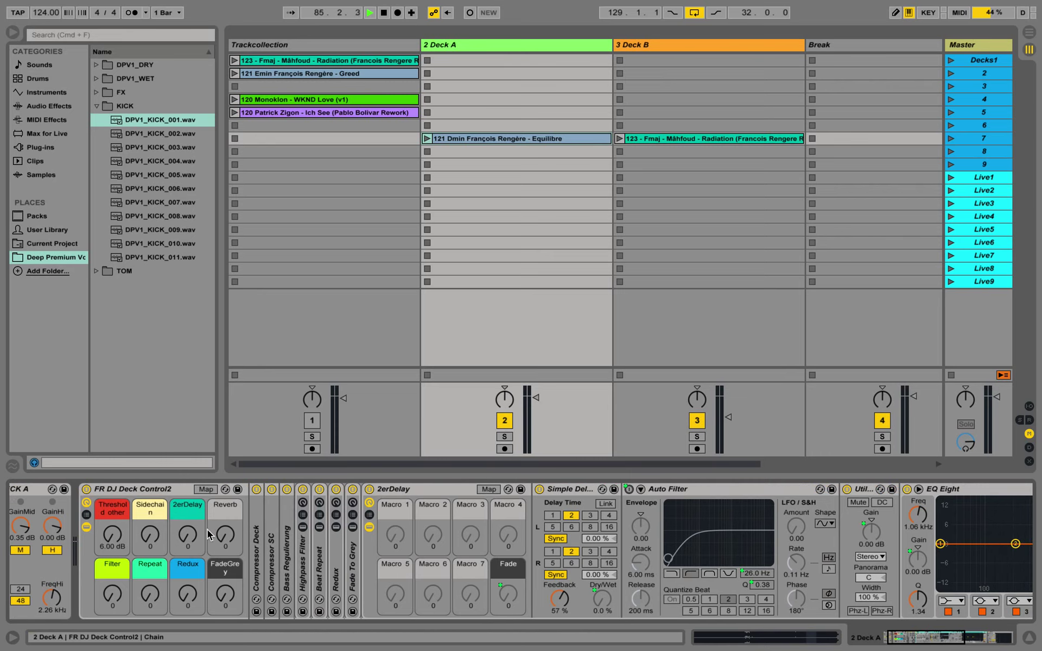
left_click(87, 527)
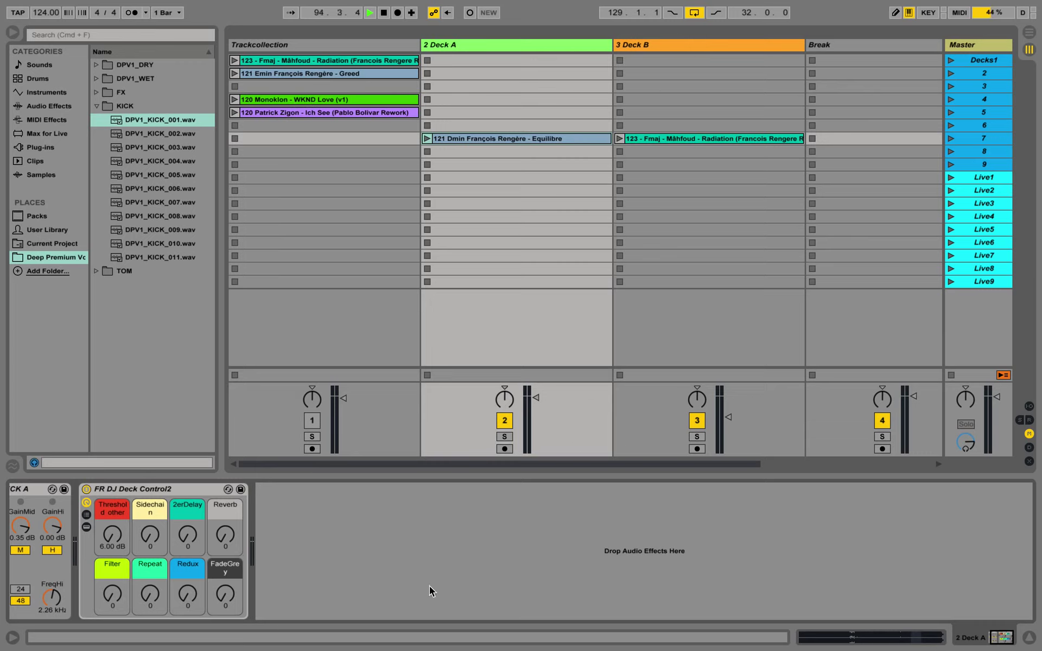
left_click_drag(997, 643, 969, 647)
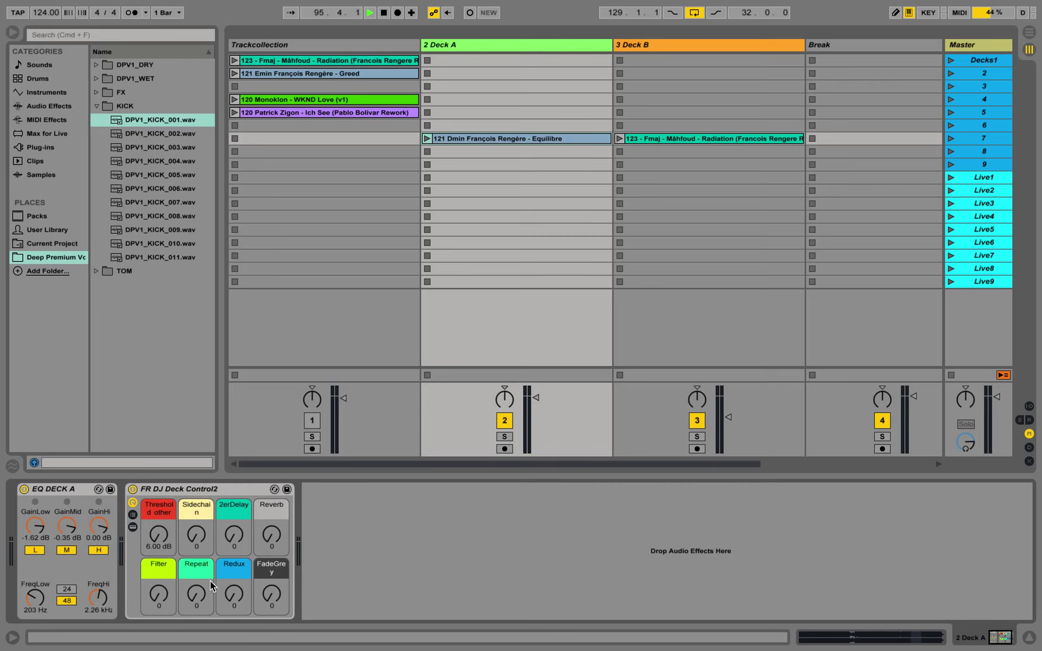